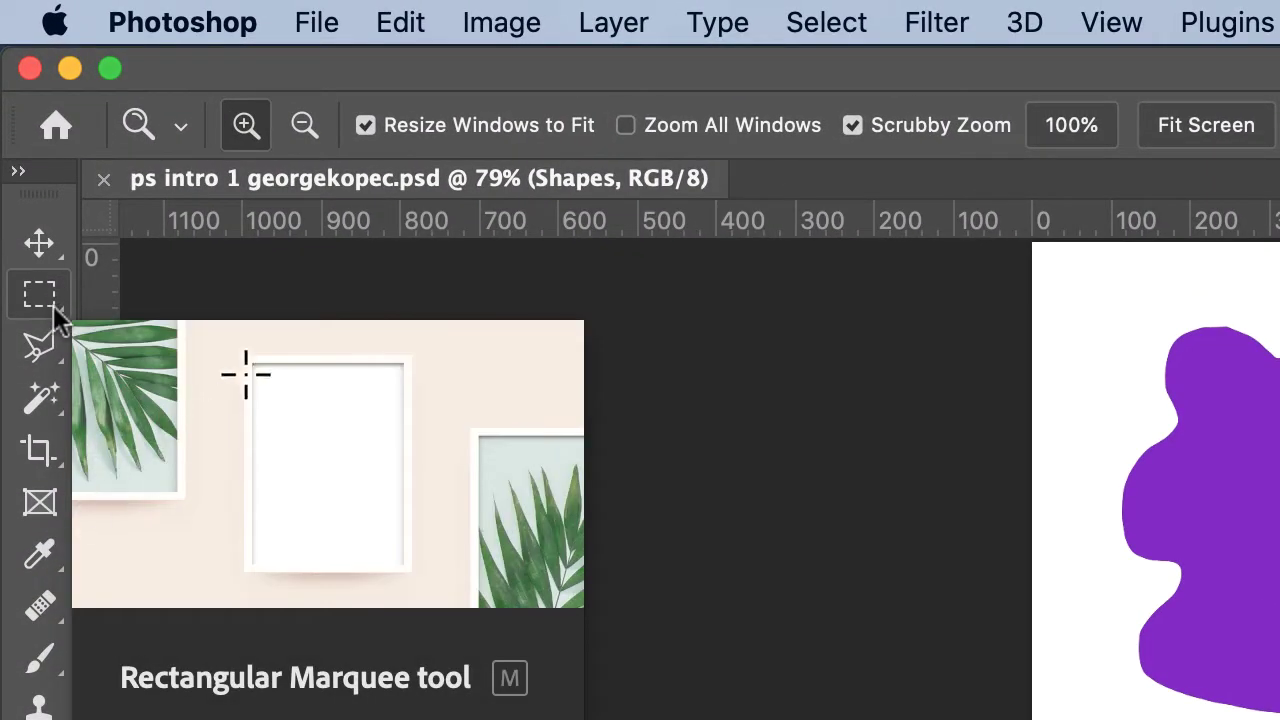
Switch the marquee tool from Rectangular to the Elliptical Marquee Tool.
{"action": "left_click_drag", "start_coordinate": [59, 307], "coordinate": [249, 317]}
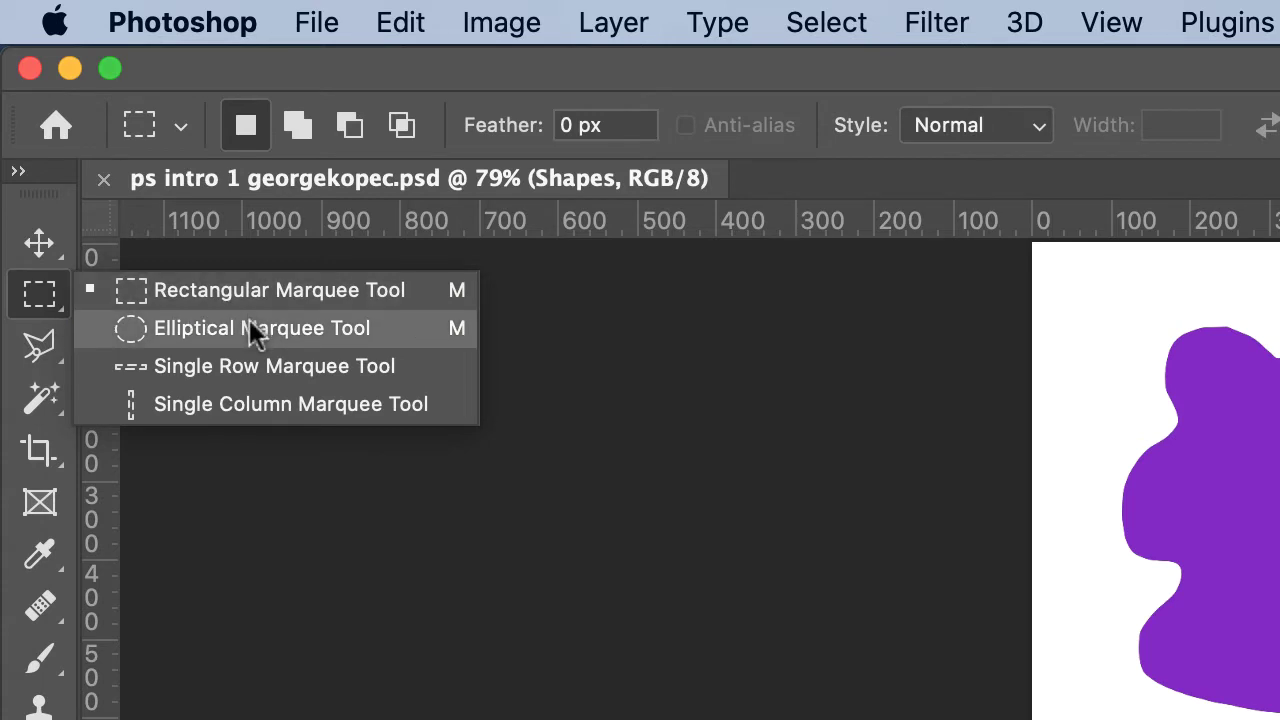
{"action": "left_click_drag", "start_coordinate": [249, 319], "coordinate": [249, 319]}
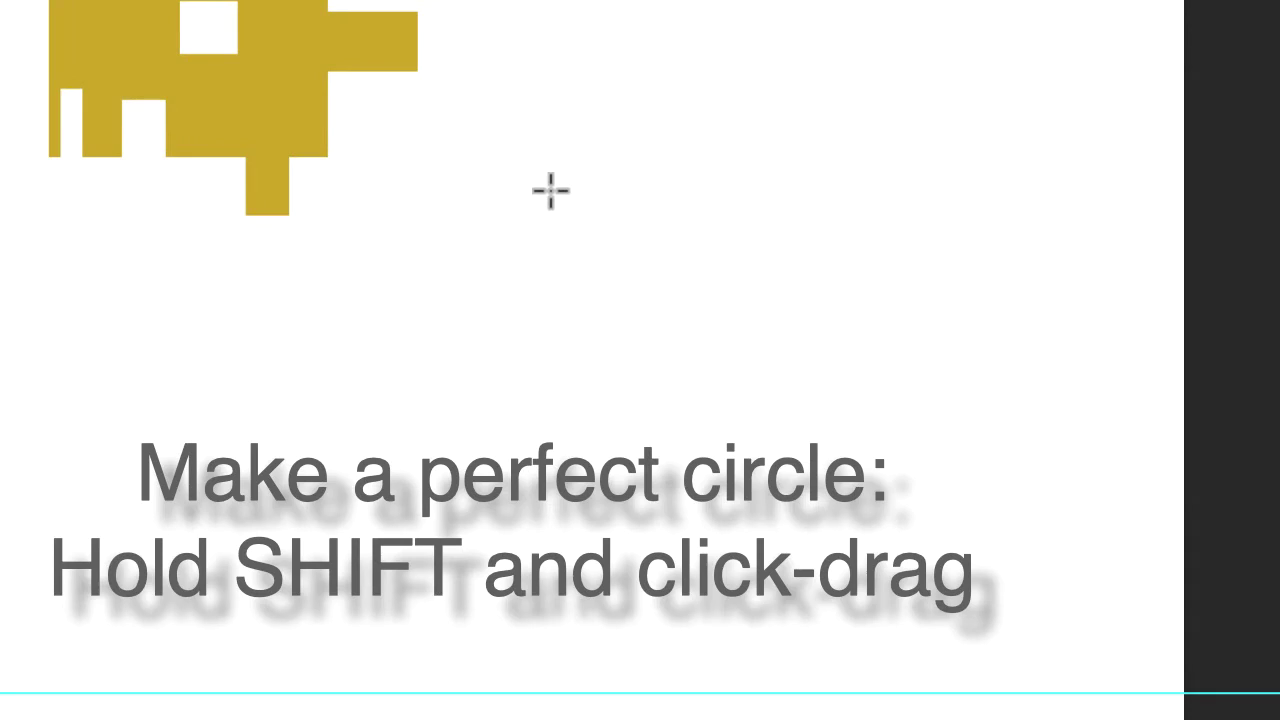
Draw a 595 × 595 px circular selection to the right of the gold shapes.
{"action": "left_click_drag", "start_coordinate": [551, 191], "coordinate": [1064, 660]}
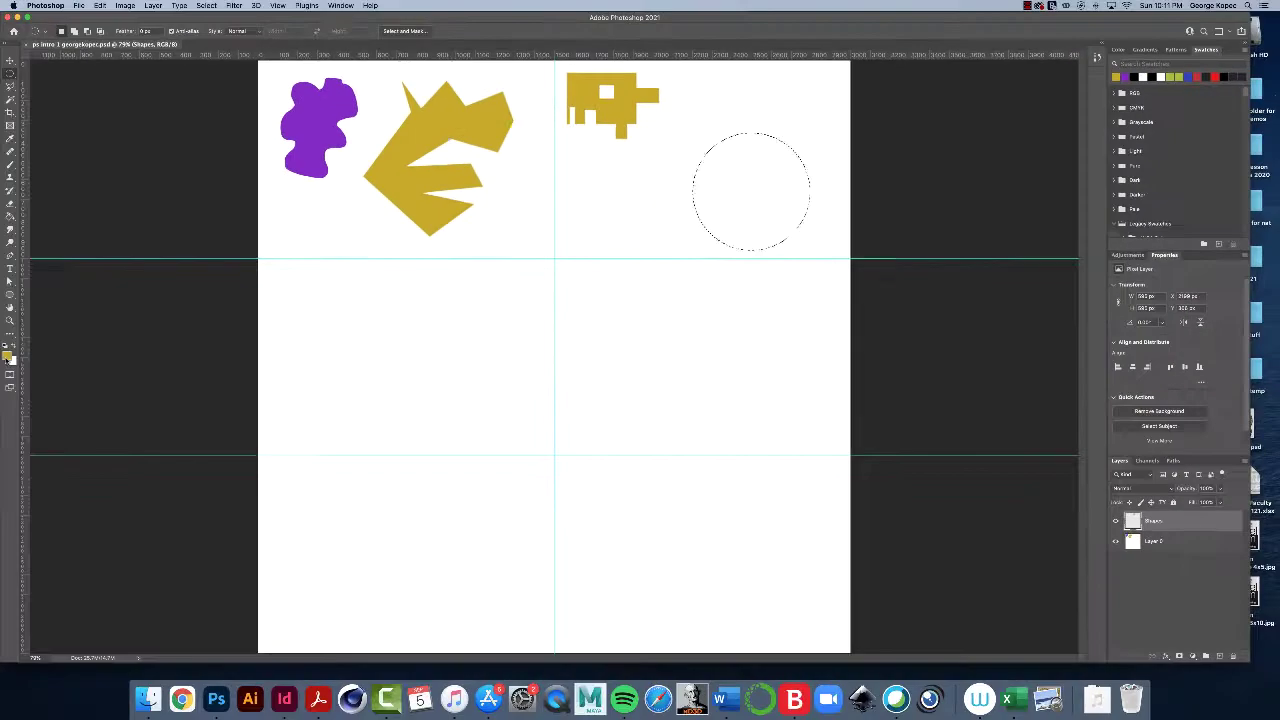
Set the foreground colour to cyan-blue and fill the circle with the Paint Bucket.
{"action": "left_click", "coordinate": [10, 357]}
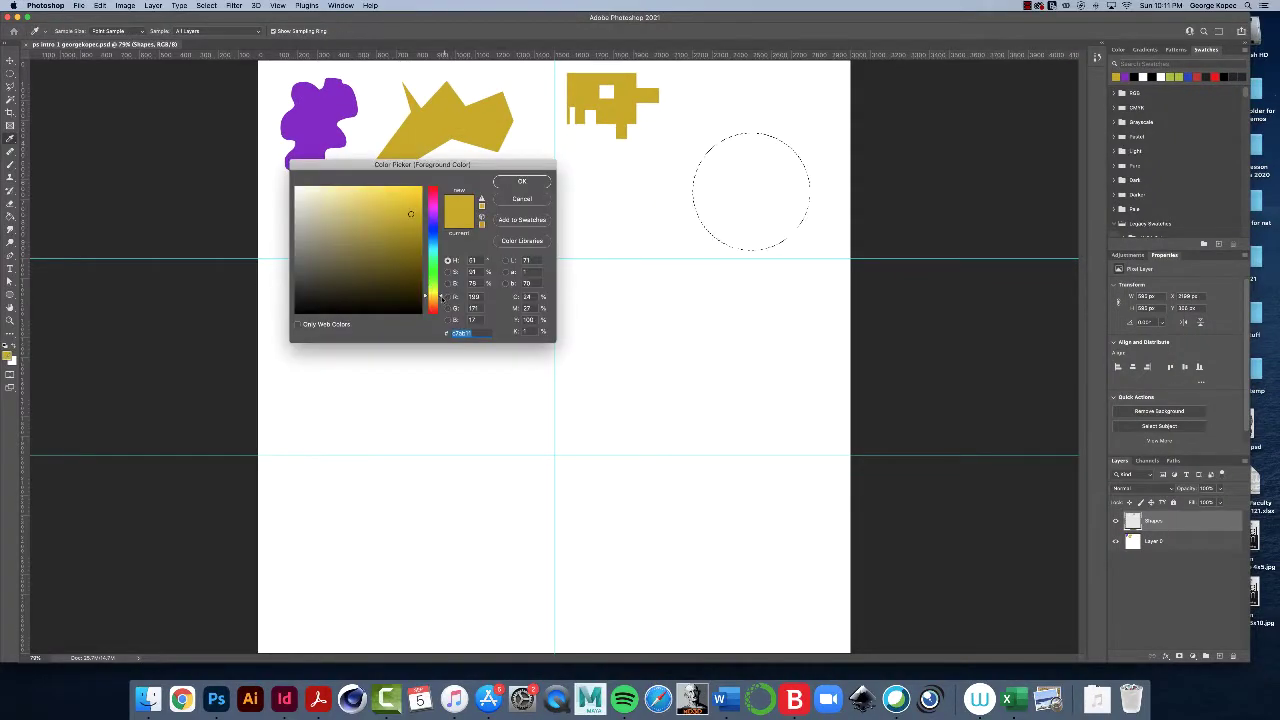
{"action": "left_click_drag", "start_coordinate": [432, 297], "coordinate": [432, 243]}
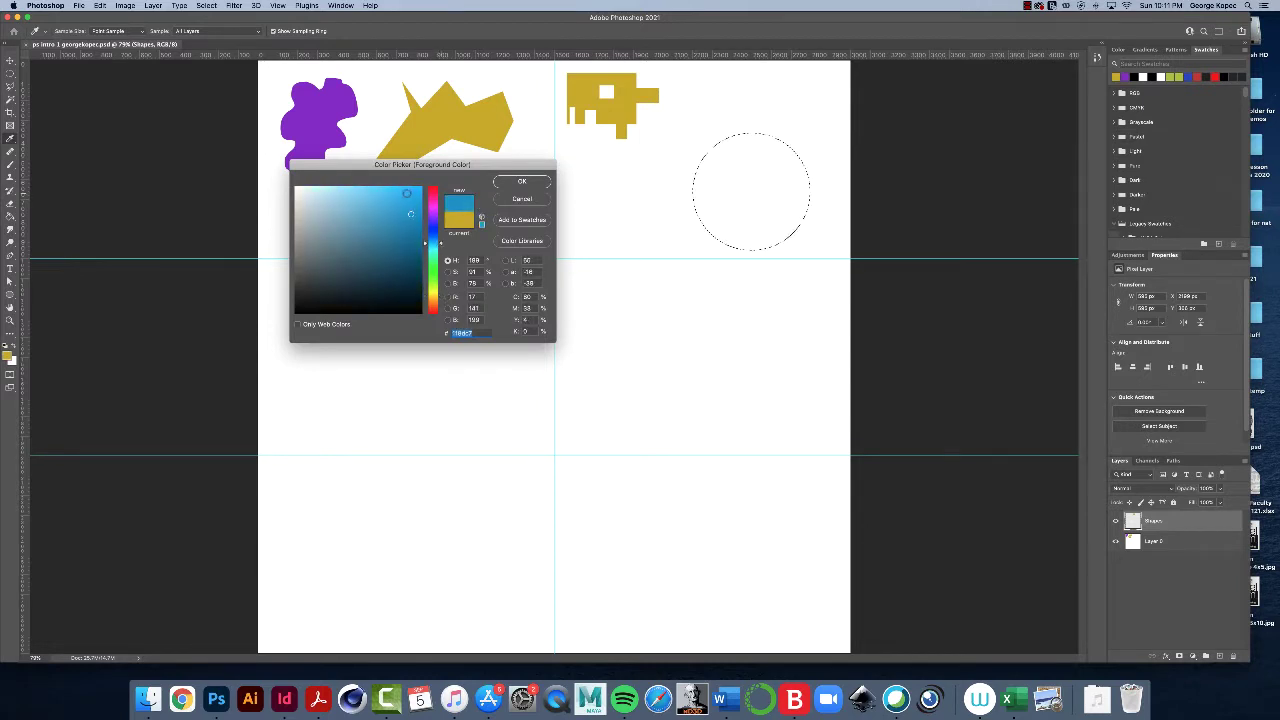
{"action": "left_click", "coordinate": [522, 183]}
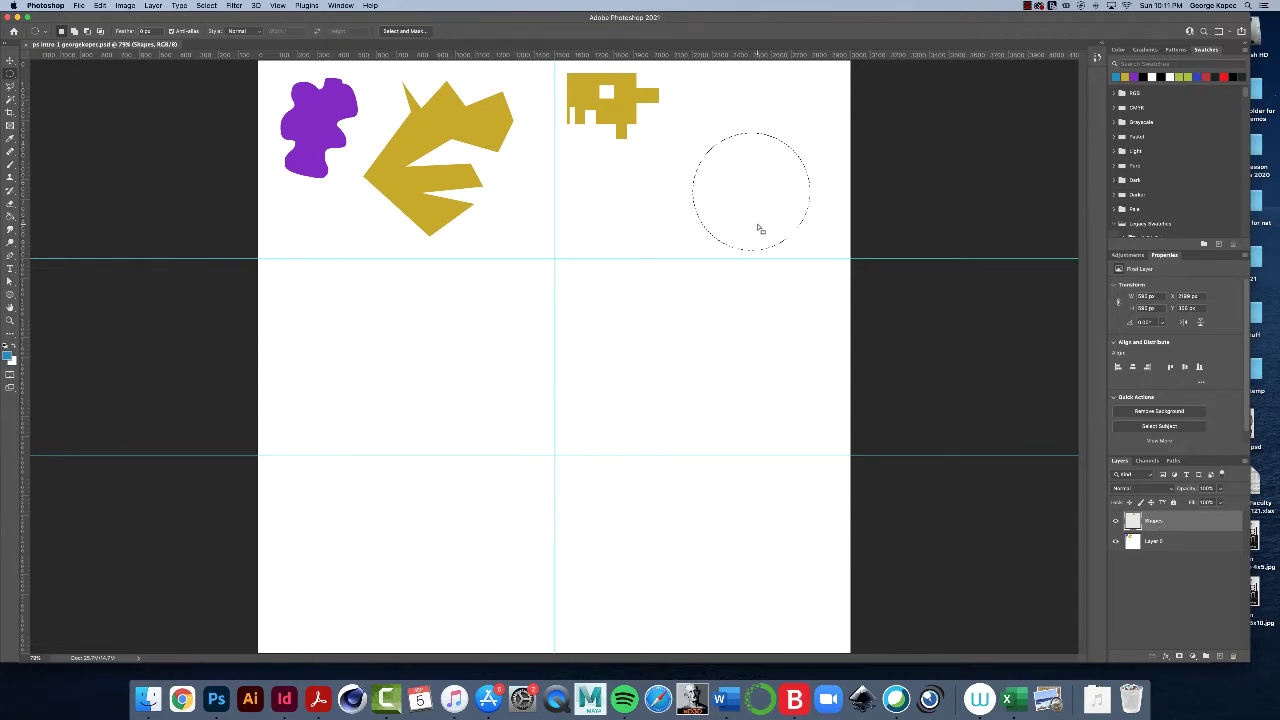
{"action": "key", "text": "g"}
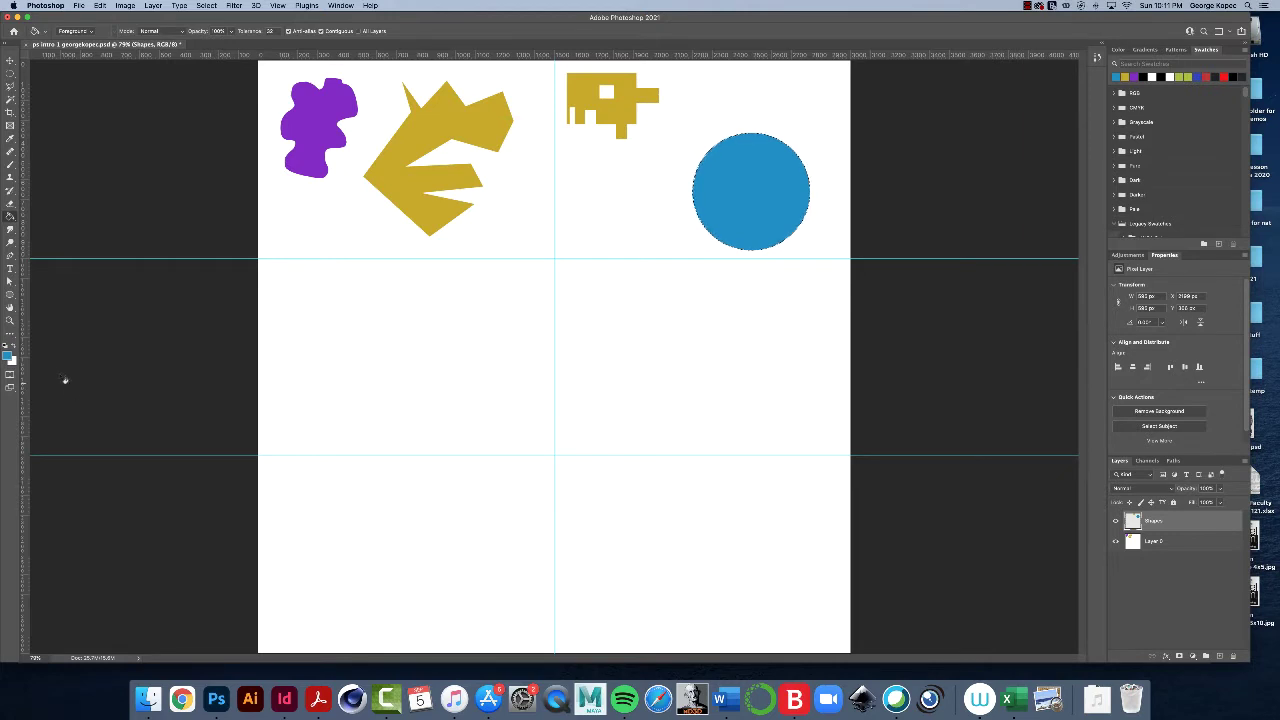
Zoom in closely on the blue circle and the neighbouring gold shapes.
{"action": "key", "text": "z"}
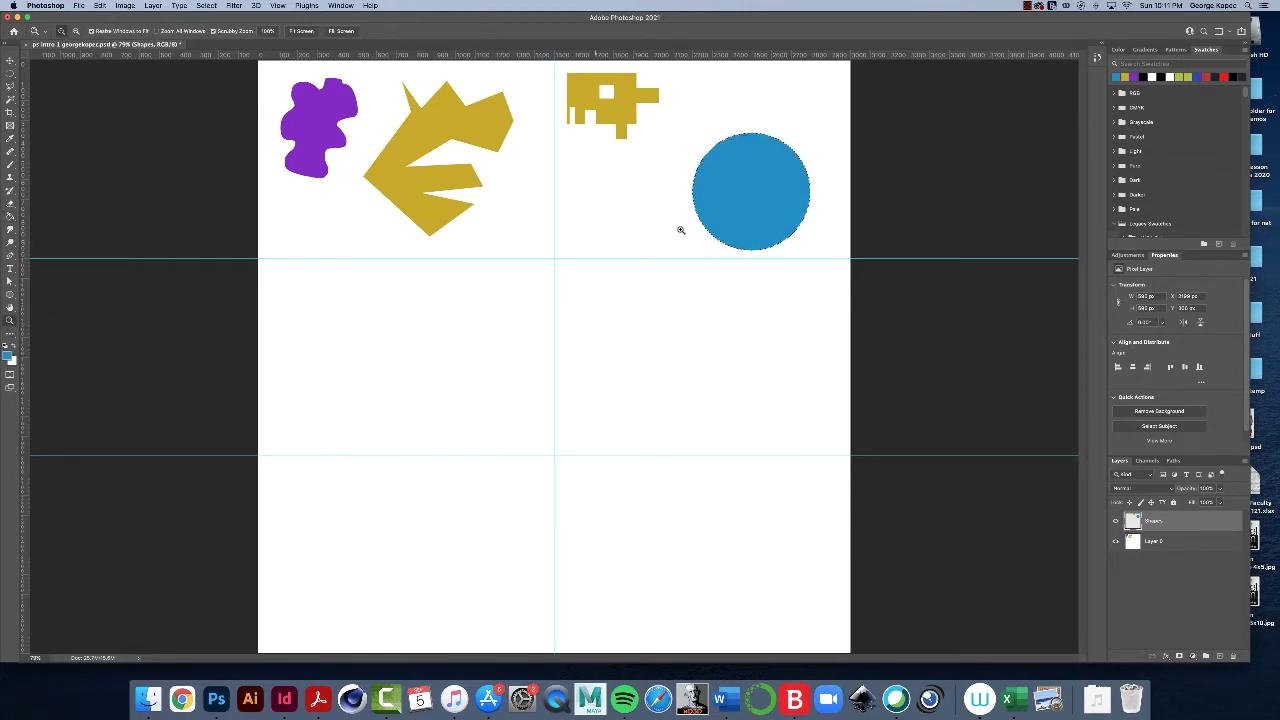
{"action": "left_click_drag", "start_coordinate": [712, 204], "coordinate": [760, 226]}
{"action": "scroll", "coordinate": [754, 249], "scroll_direction": "up", "scroll_amount": 2}
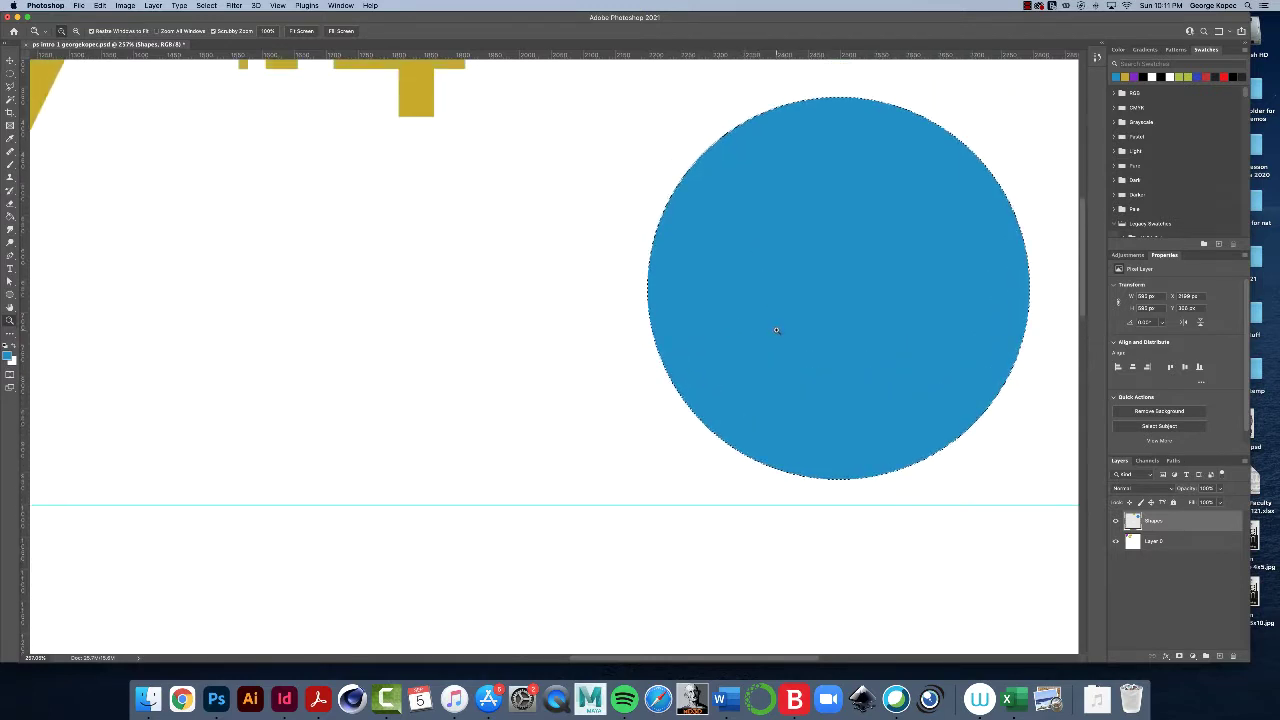
{"action": "scroll", "coordinate": [735, 658], "scroll_direction": "right", "scroll_amount": 6}
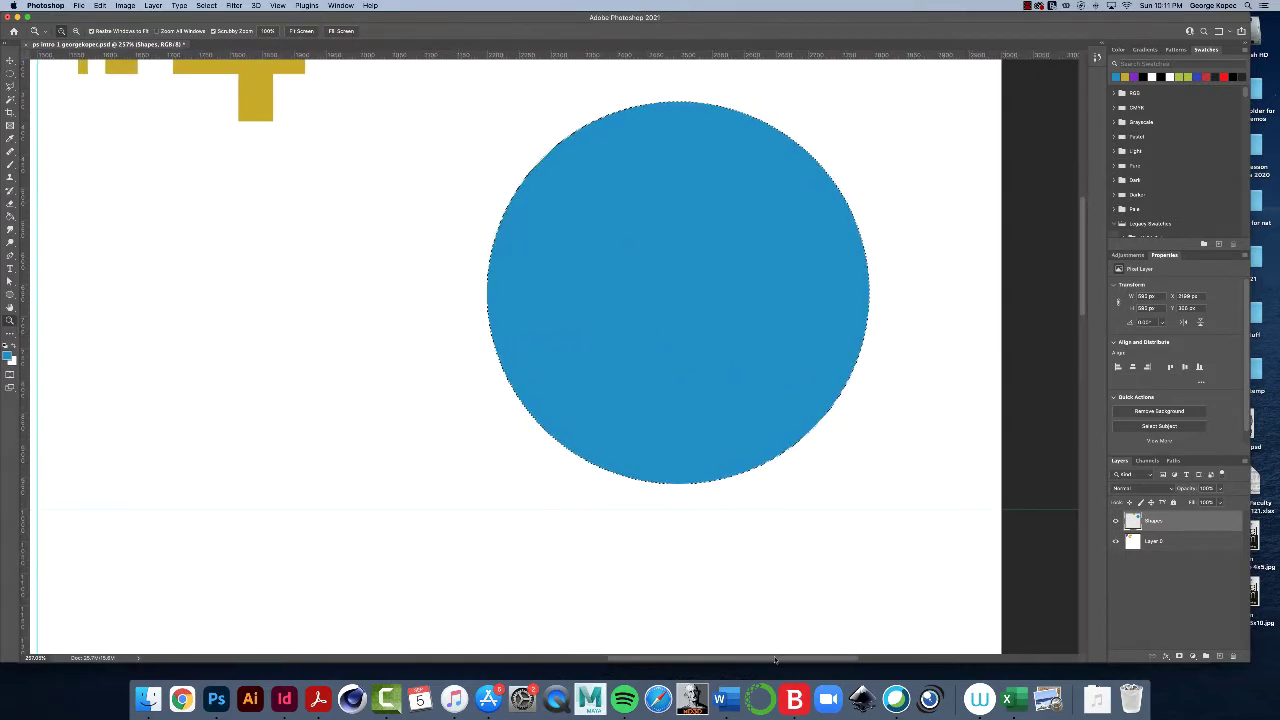
{"action": "scroll", "coordinate": [755, 413], "scroll_direction": "up", "scroll_amount": 1}
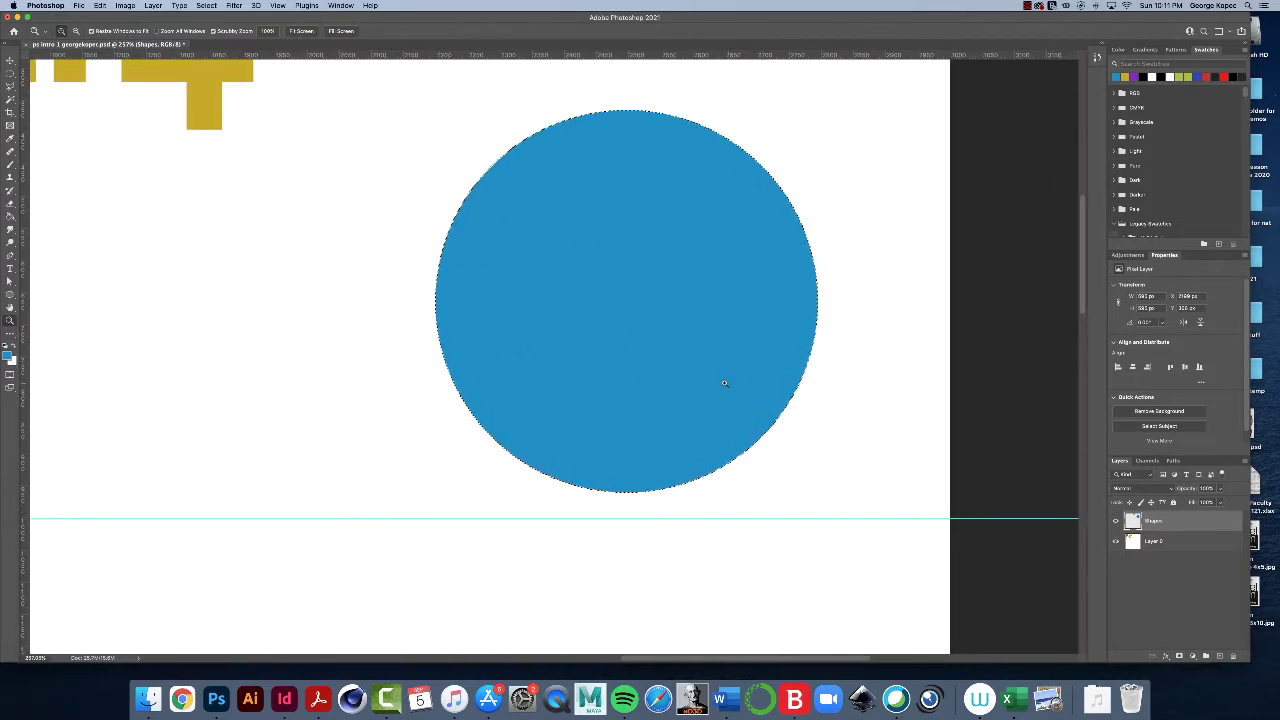
{"action": "mouse_move", "coordinate": [723, 383]}
{"action": "left_mouse_down"}
{"action": "mouse_move", "coordinate": [694, 374]}
{"action": "mouse_move", "coordinate": [736, 387]}
{"action": "left_mouse_up"}
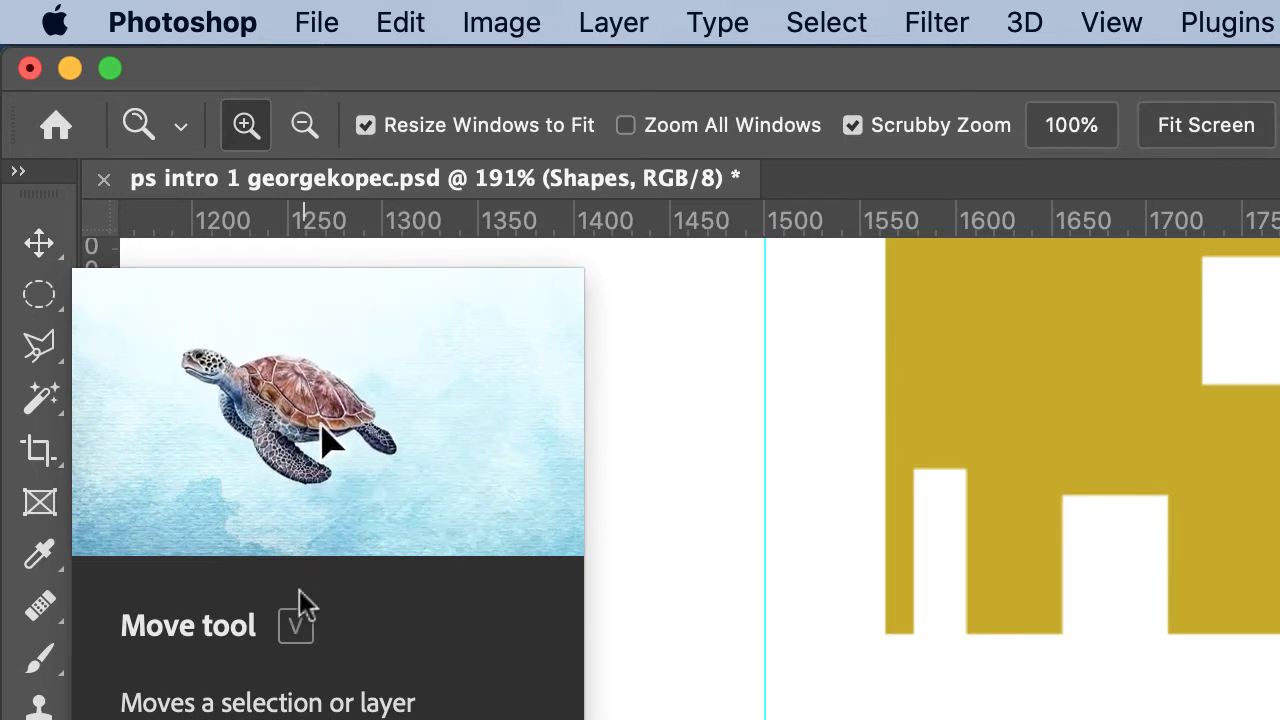
Nudge the selected blue circle slightly upward with the Move tool.
{"action": "left_click", "coordinate": [44, 256]}
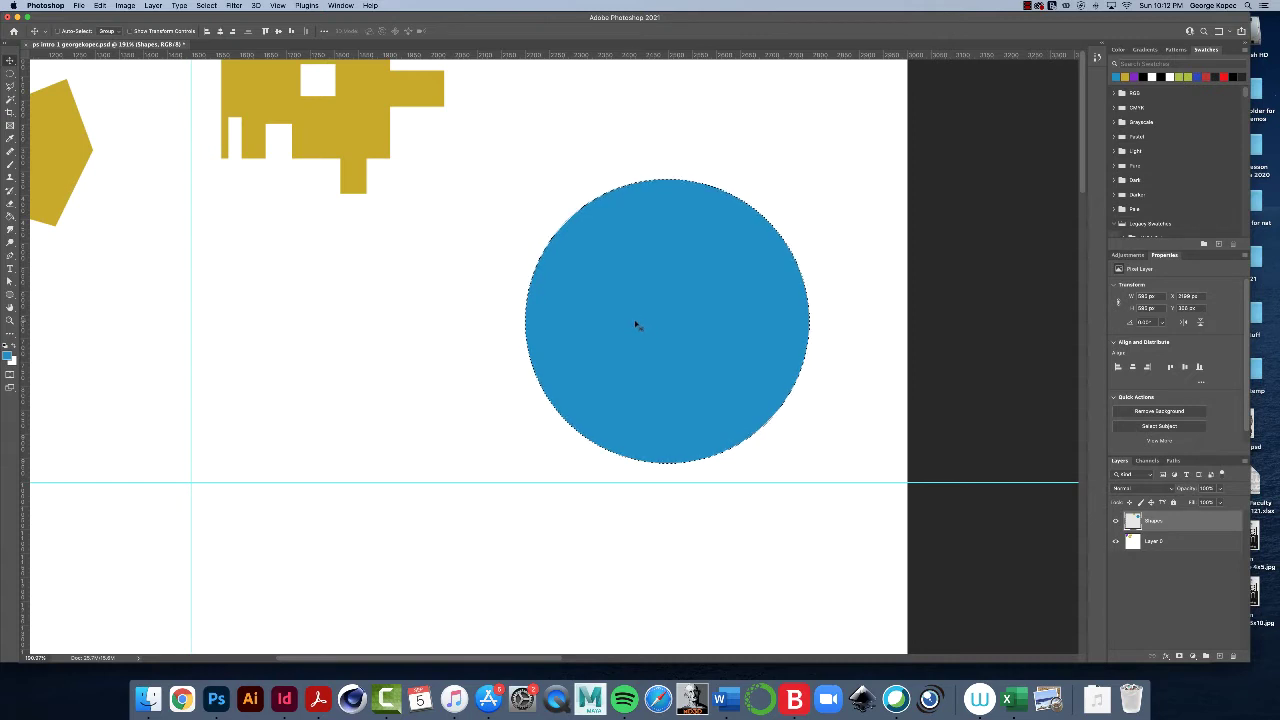
{"action": "mouse_move", "coordinate": [634, 322]}
{"action": "left_mouse_down"}
{"action": "mouse_move", "coordinate": [634, 300]}
{"action": "mouse_move", "coordinate": [574, 300]}
{"action": "mouse_move", "coordinate": [629, 323]}
{"action": "left_mouse_up"}
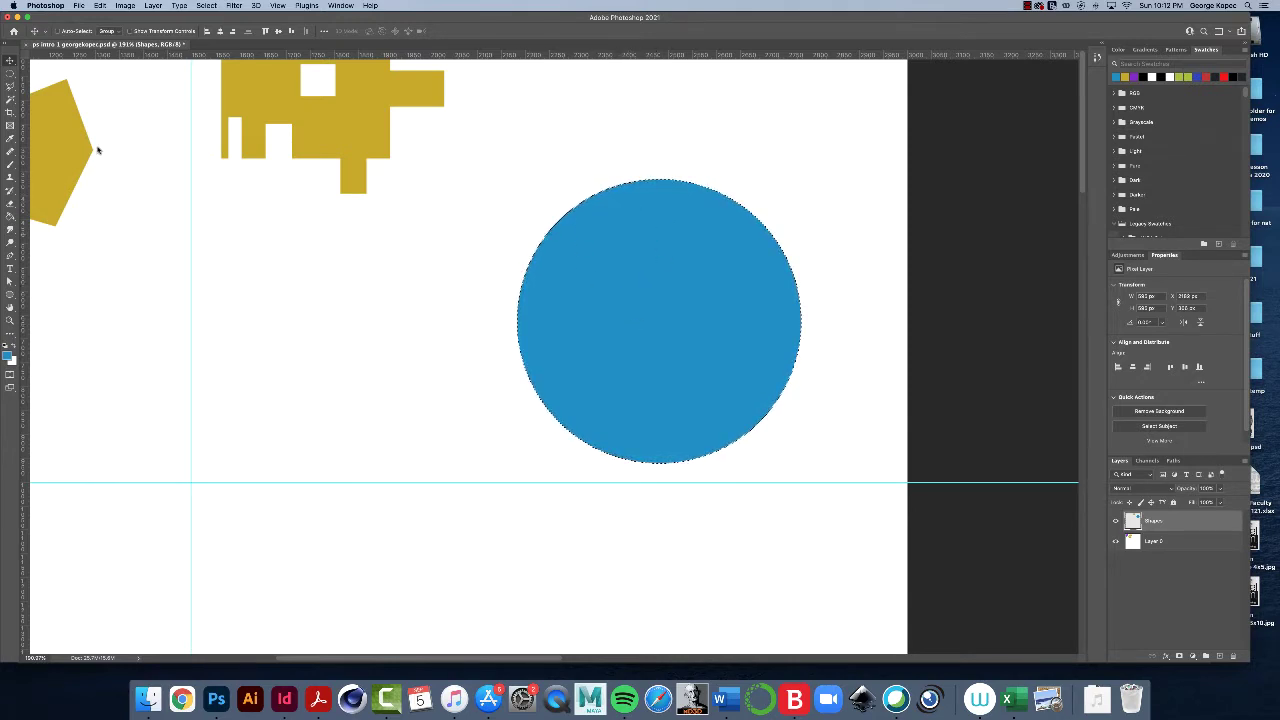
{"action": "left_click_drag", "start_coordinate": [643, 340], "coordinate": [648, 313]}
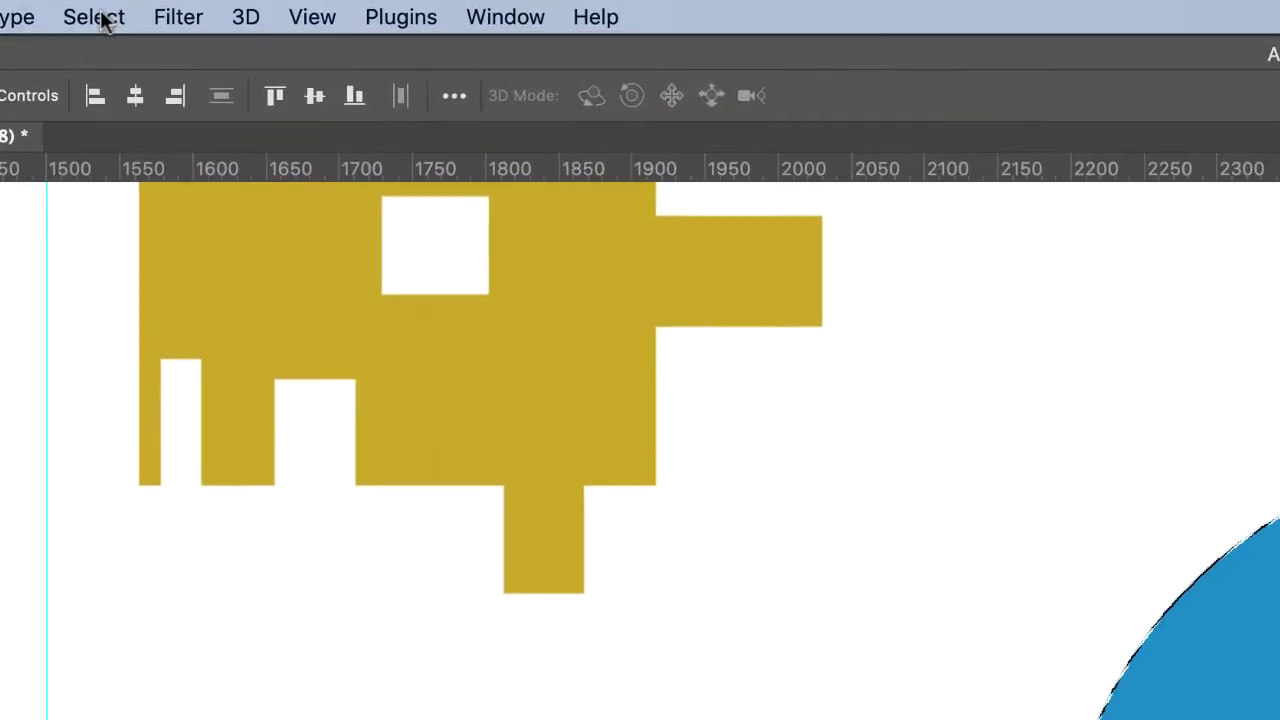
Use Transform Selection to offset the circular outline right and down over part of the circle.
{"action": "left_click", "coordinate": [209, 6]}
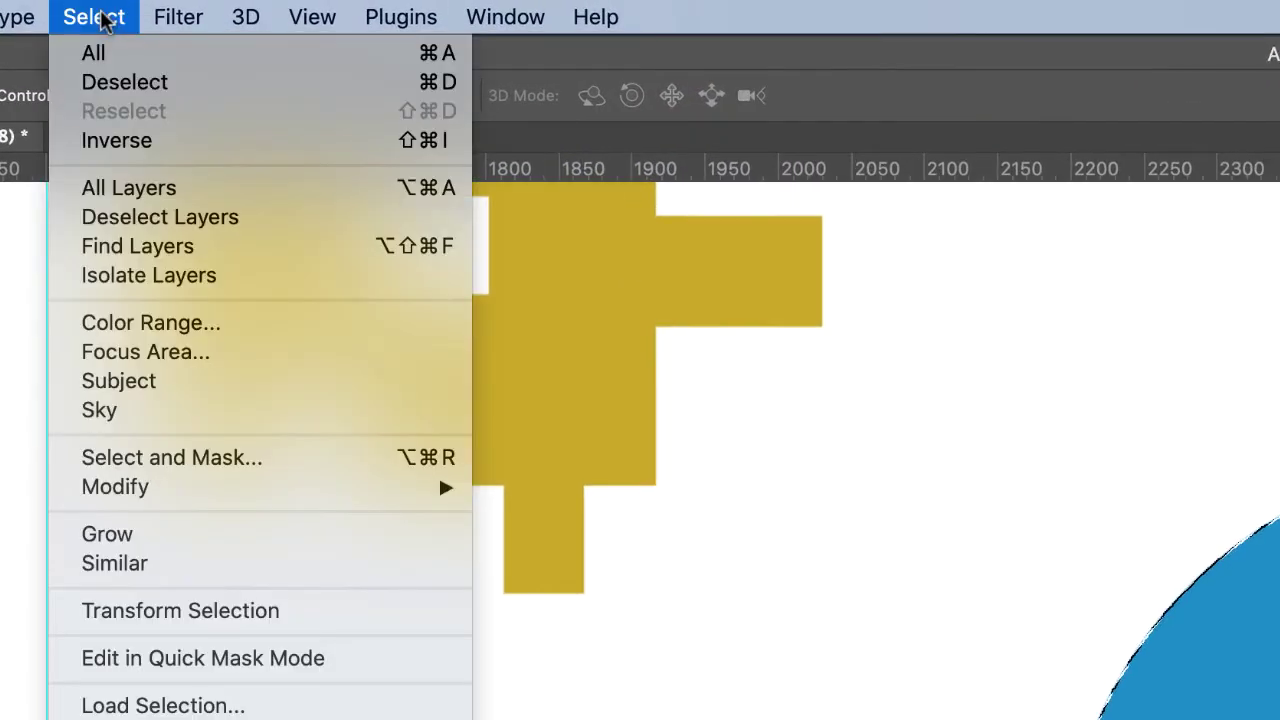
{"action": "left_click", "coordinate": [308, 620]}
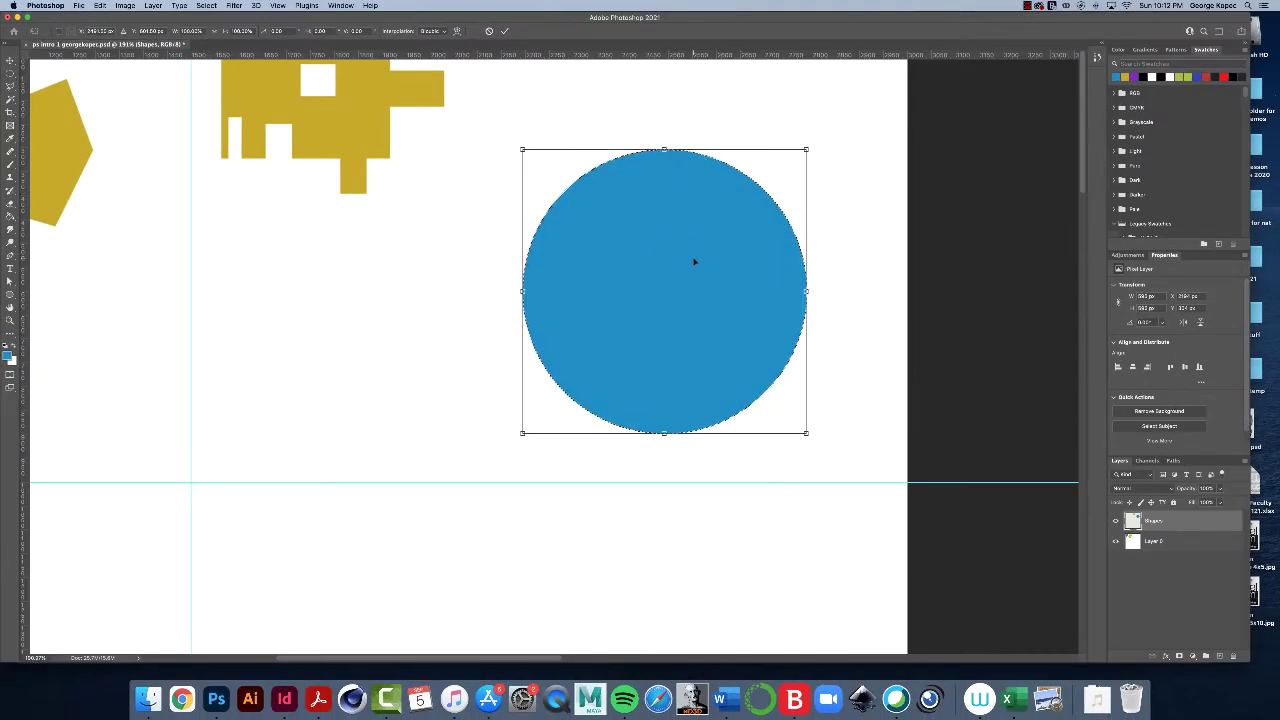
{"action": "left_click_drag", "start_coordinate": [695, 264], "coordinate": [712, 279]}
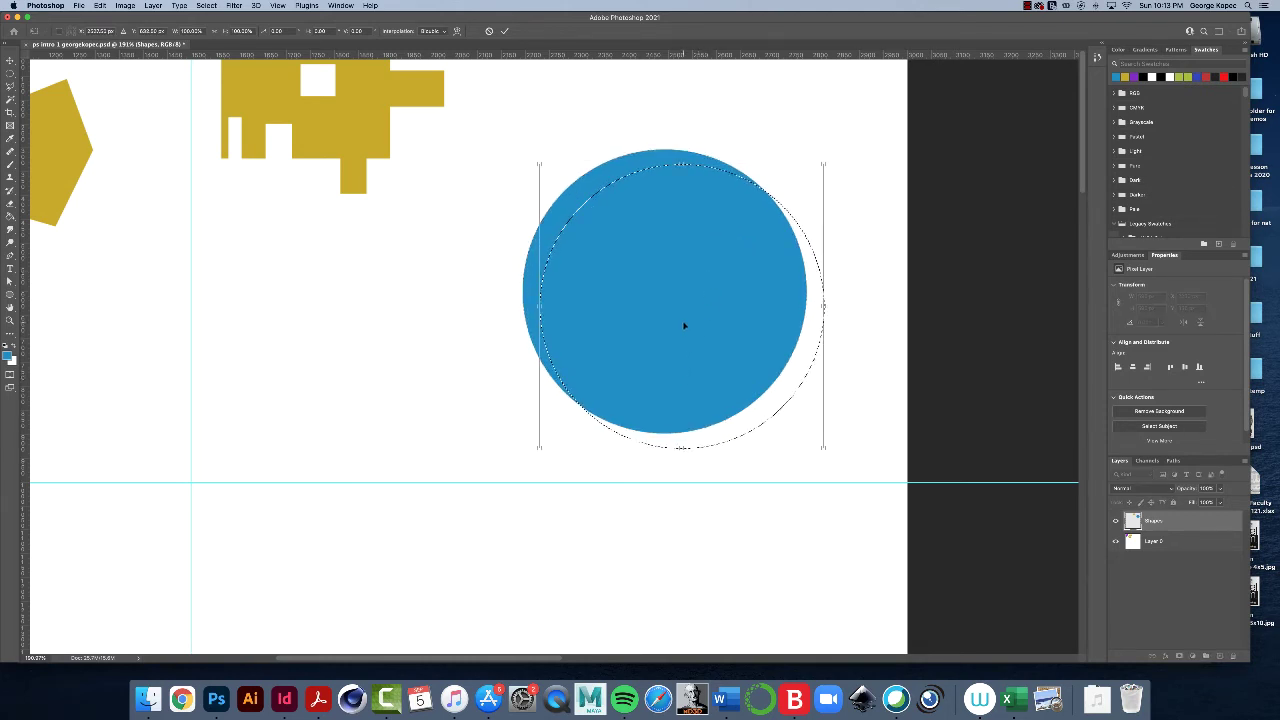
{"action": "left_click_drag", "start_coordinate": [684, 326], "coordinate": [697, 325]}
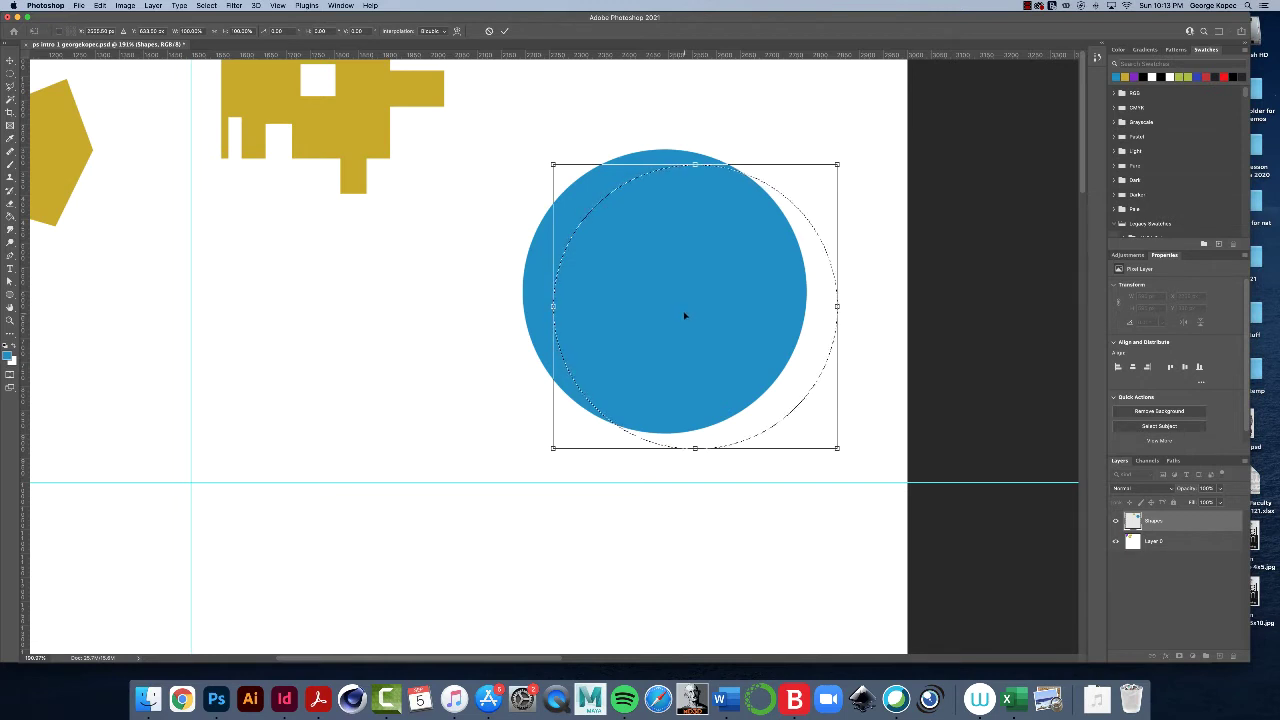
{"action": "key", "text": "Right"}
{"action": "key", "text": "Right"}
{"action": "key", "text": "Right"}
{"action": "key", "text": "Right"}
{"action": "key", "text": "Down"}
{"action": "key", "text": "Down"}
{"action": "key", "text": "Down"}
{"action": "key", "text": "Right"}
{"action": "key", "text": "Right"}
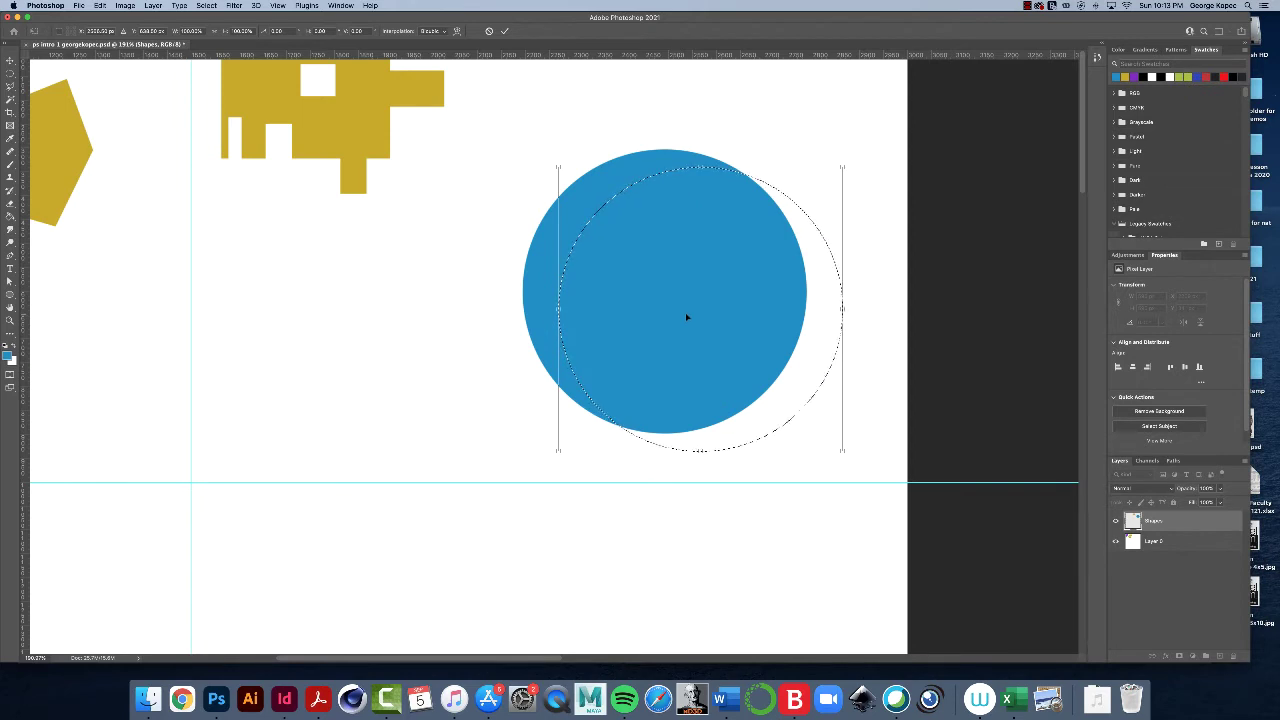
{"action": "left_click_drag", "start_coordinate": [686, 317], "coordinate": [700, 316]}
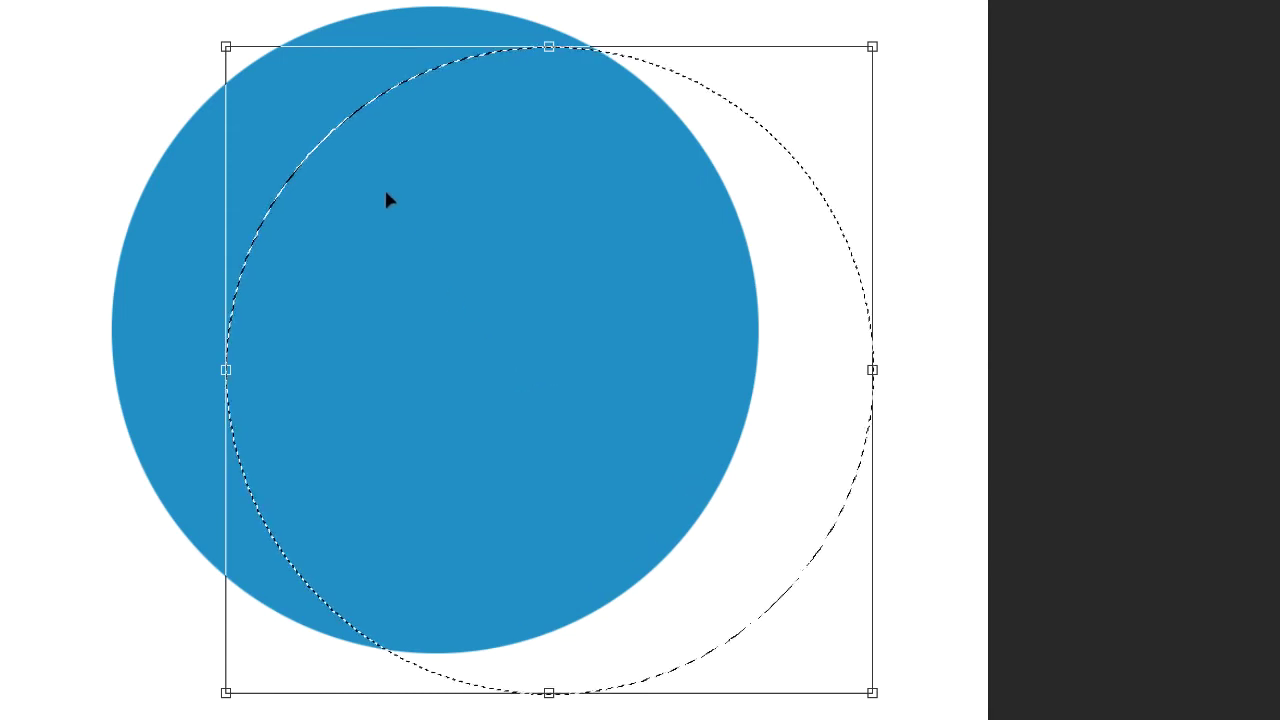
{"action": "key", "text": "Escape"}
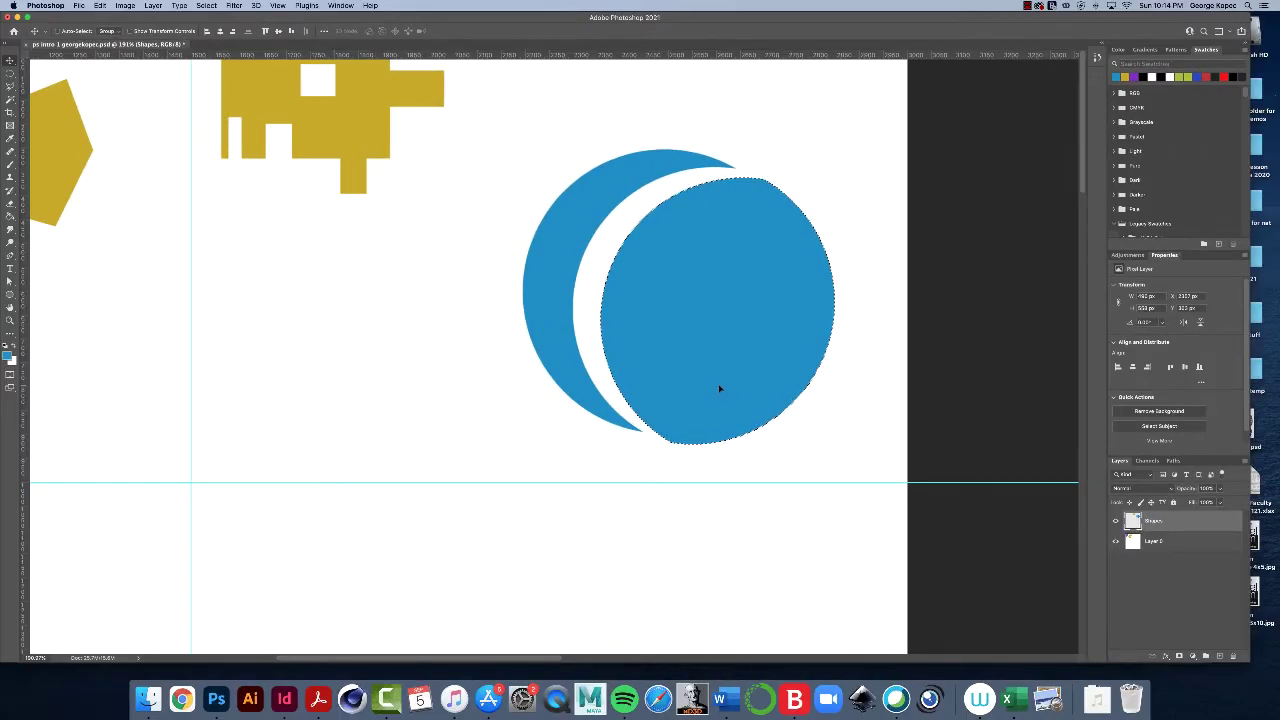
Begin transforming the selection outline again via Select > Transform Selection.
{"action": "left_click", "coordinate": [207, 6]}
{"action": "left_click", "coordinate": [322, 204]}
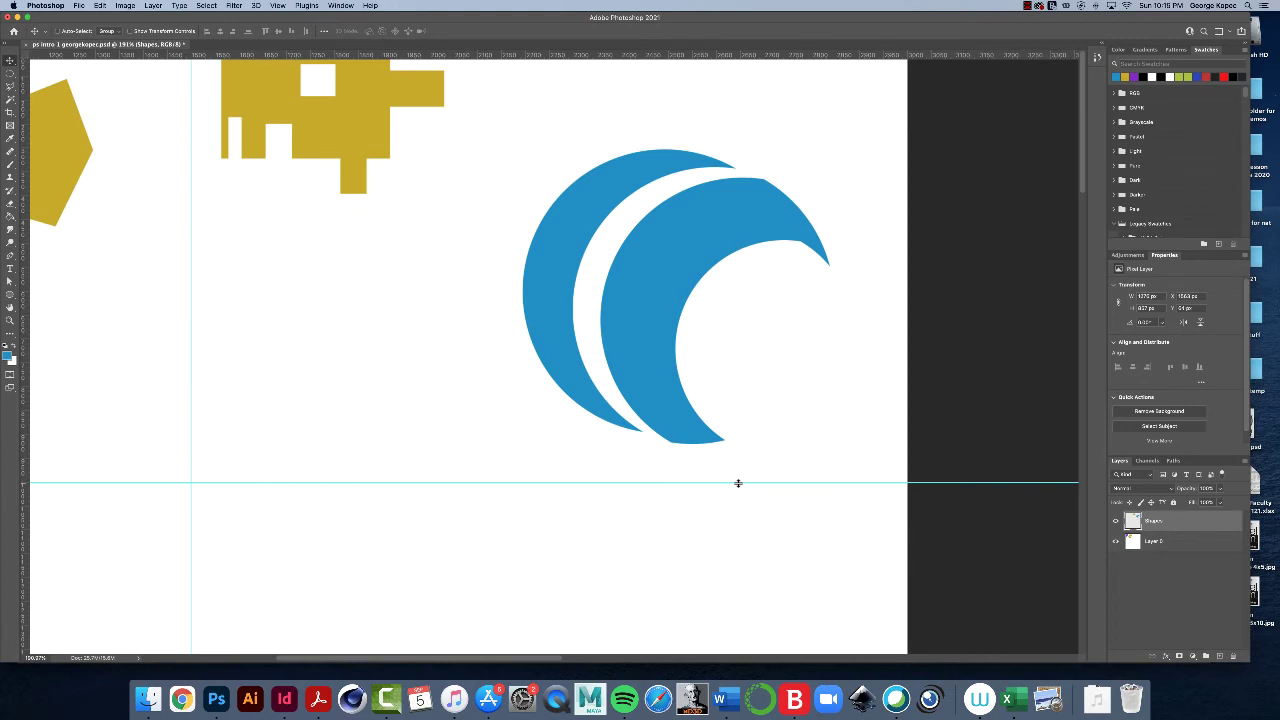
Zoom out to the full page and save the shapes document with File > Save.
{"action": "scroll", "coordinate": [738, 483], "scroll_direction": "down", "scroll_amount": 5}
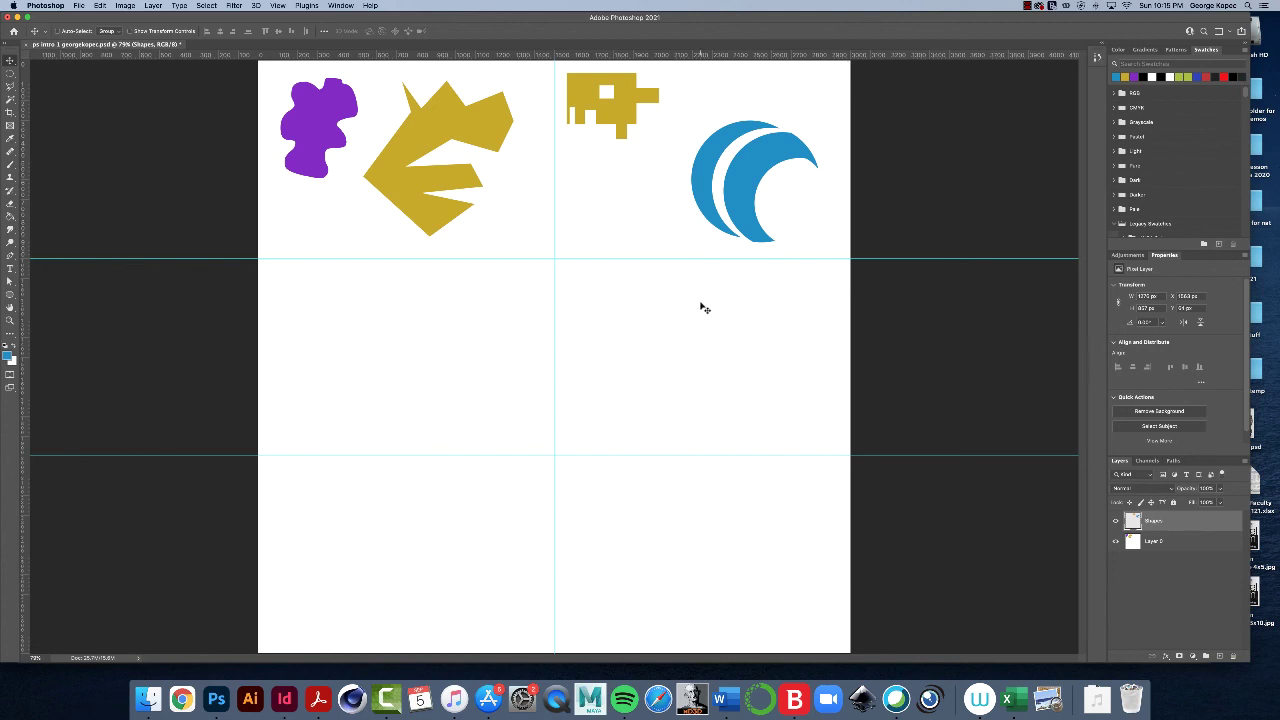
{"action": "left_click", "coordinate": [79, 5]}
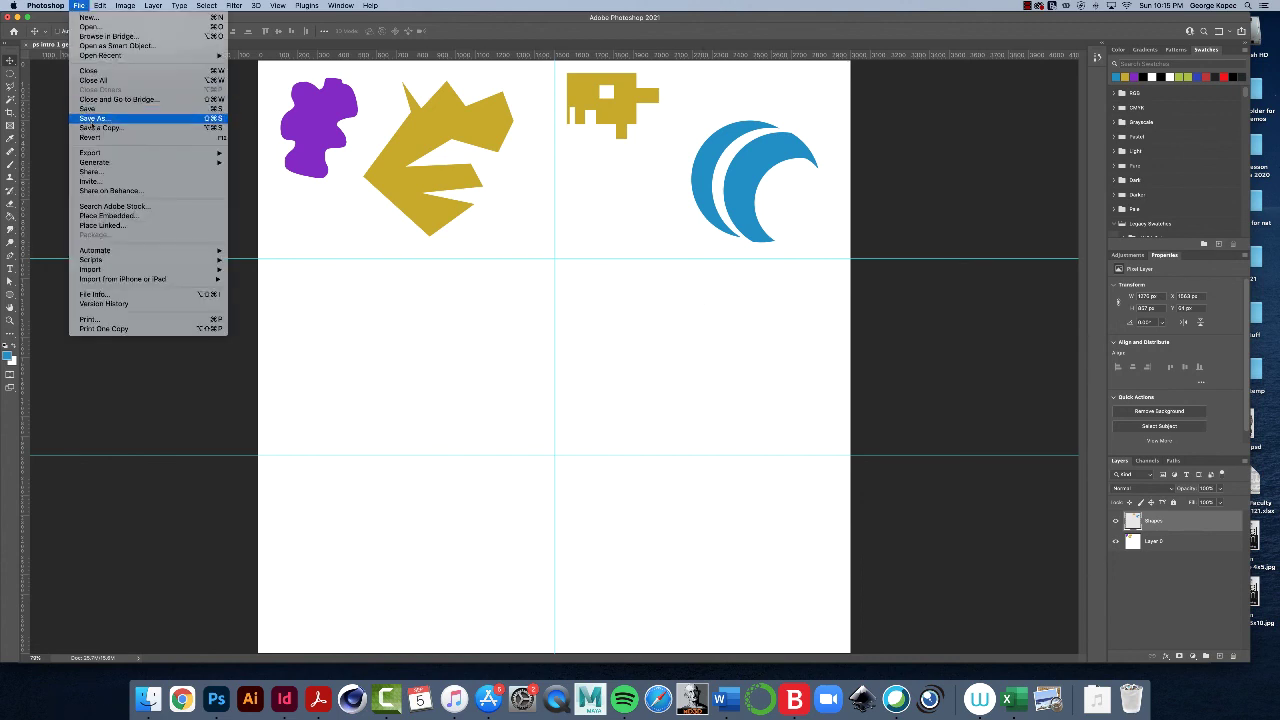
{"action": "left_click", "coordinate": [92, 109]}
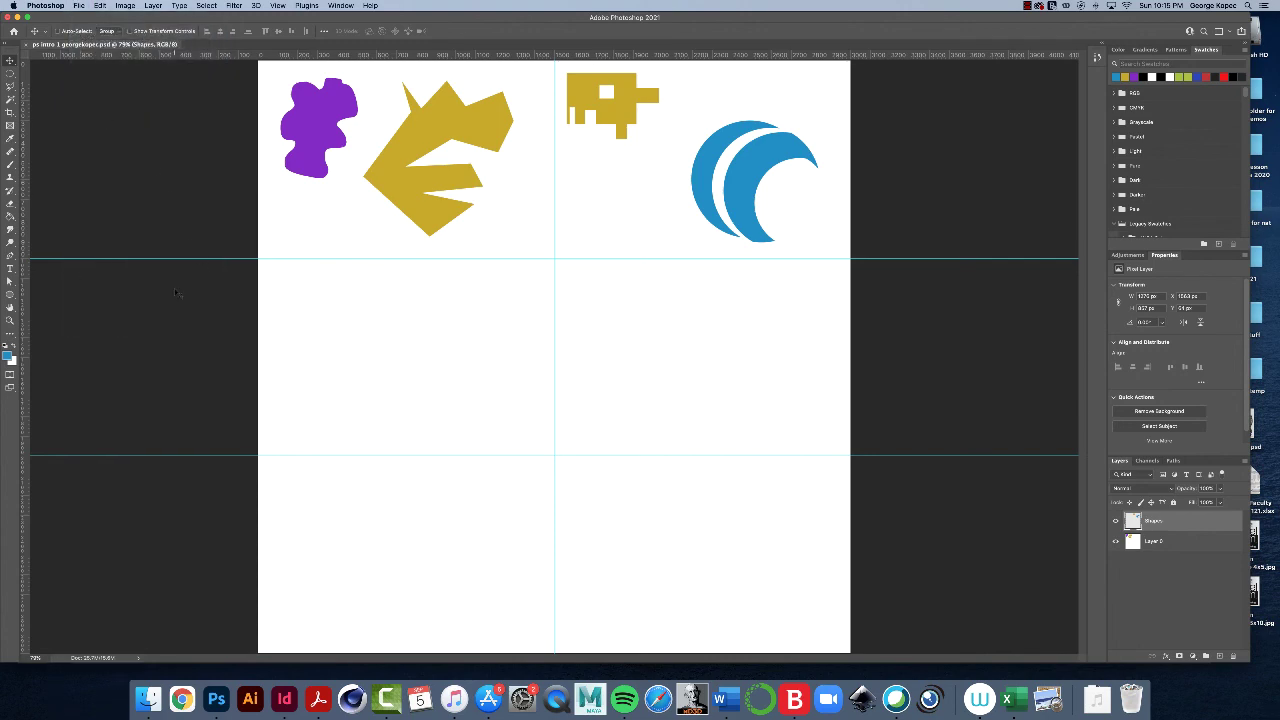